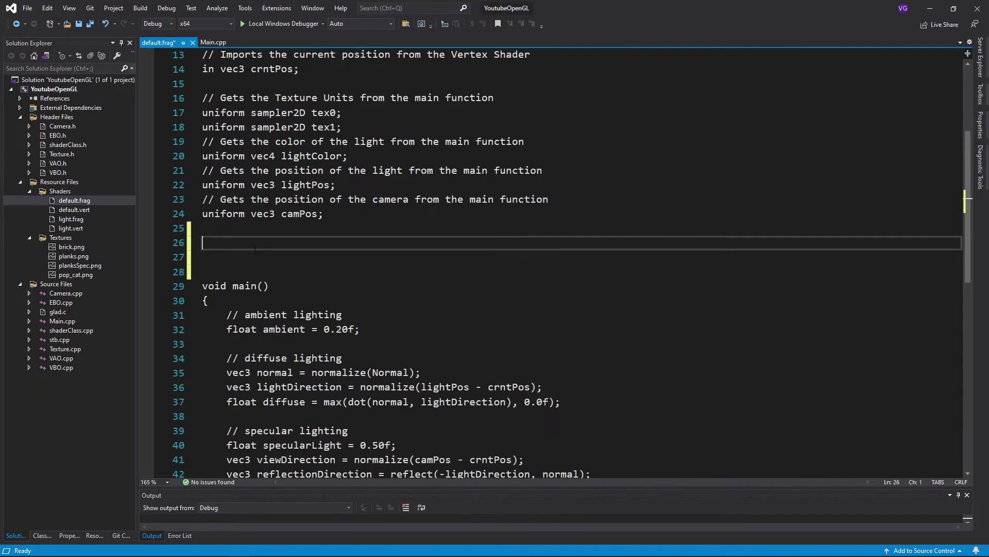
# Create a vec4 pointLight() function and paste main's lighting code into it.
pyautogui.press('Return')
pyautogui.write('vec4 pointLight()')
pyautogui.press('Return')
pyautogui.write('{')
pyautogui.press('Return')
pyautogui.scroll(-5, 464, 271)
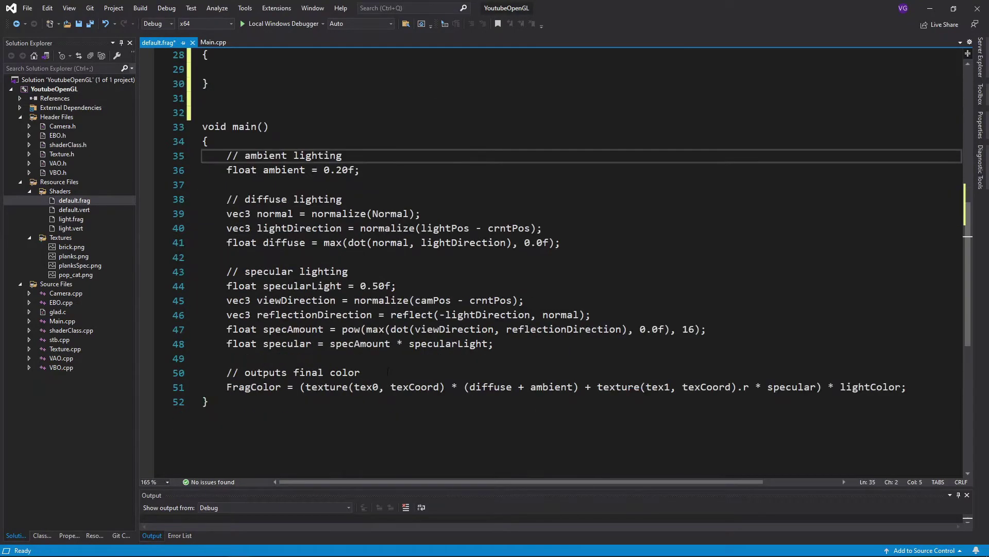
pyautogui.moveTo(226, 156); pyautogui.dragTo(499, 343)
pyautogui.hotkey('ctrl', 'c')
pyautogui.click(231, 252)
pyautogui.hotkey('ctrl', 'v')
pyautogui.write('return')
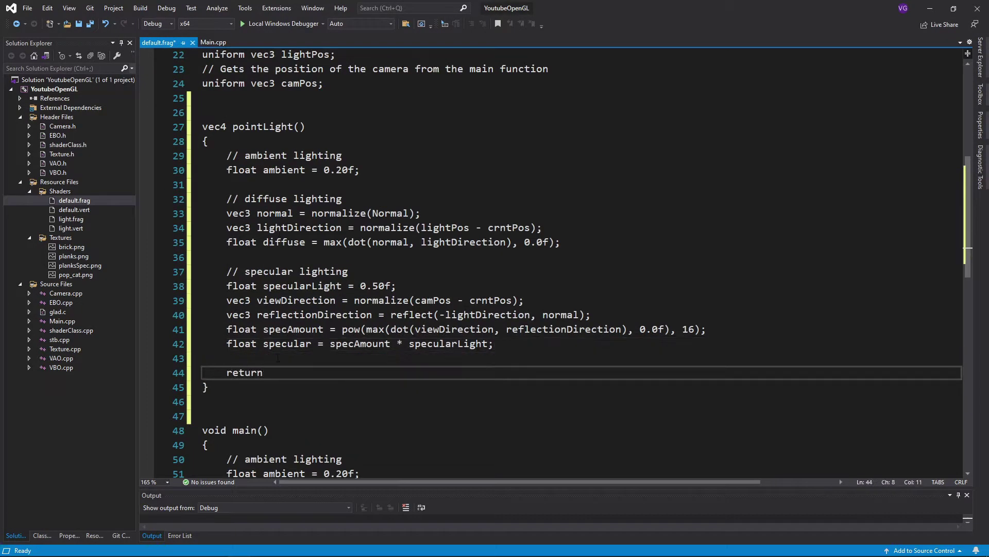
pyautogui.scroll(-5, 495, 300)
# Make pointLight return the final colour expression and remove the old lighting code from main.
pyautogui.moveTo(300, 300); pyautogui.dragTo(896, 300)
pyautogui.hotkey('ctrl', 'c')
pyautogui.click(897, 242)
pyautogui.hotkey('ctrl', 'v')
pyautogui.moveTo(300, 387); pyautogui.dragTo(896, 387)
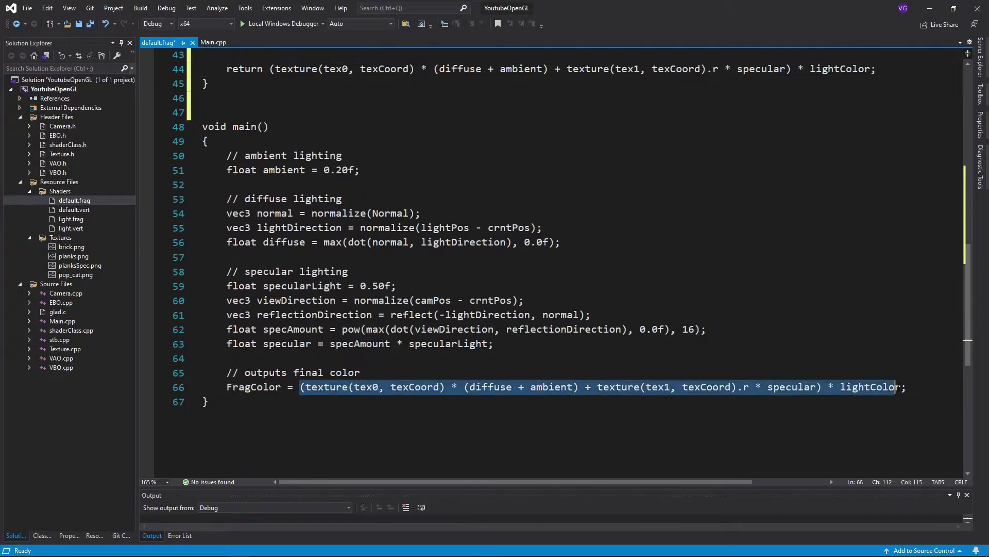
pyautogui.write('pointLight()')
pyautogui.moveTo(495, 358); pyautogui.dragTo(208, 140)
pyautogui.press('BackSpace')
pyautogui.scroll(5, 495, 271)
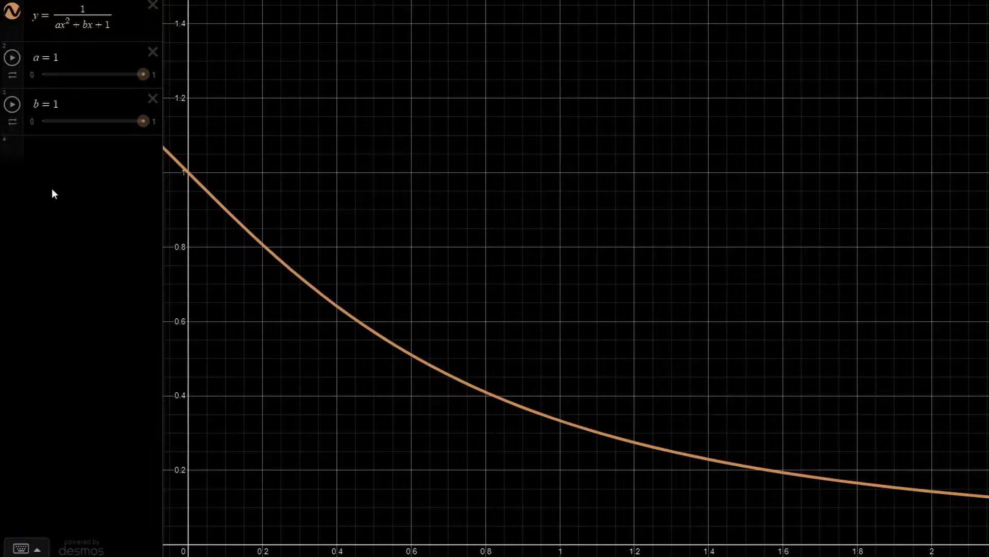
# Sweep the Desmos a and b sliders to reshape the falloff curve, ending at a = 0.65, b = 1.
pyautogui.moveTo(143, 74)
pyautogui.mouseDown()
pyautogui.moveTo(106, 92)
pyautogui.moveTo(98, 74)
pyautogui.mouseUp()
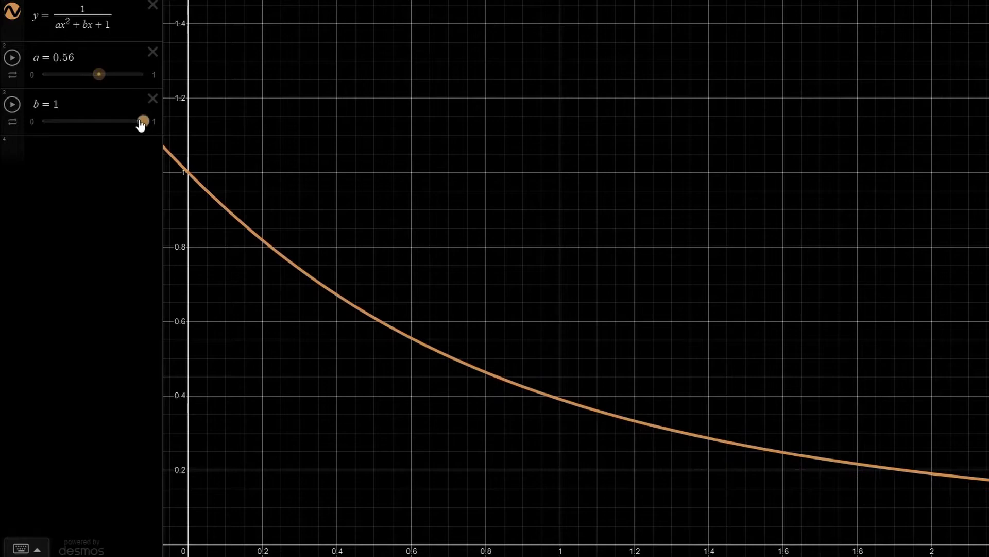
pyautogui.moveTo(143, 121); pyautogui.dragTo(110, 136)
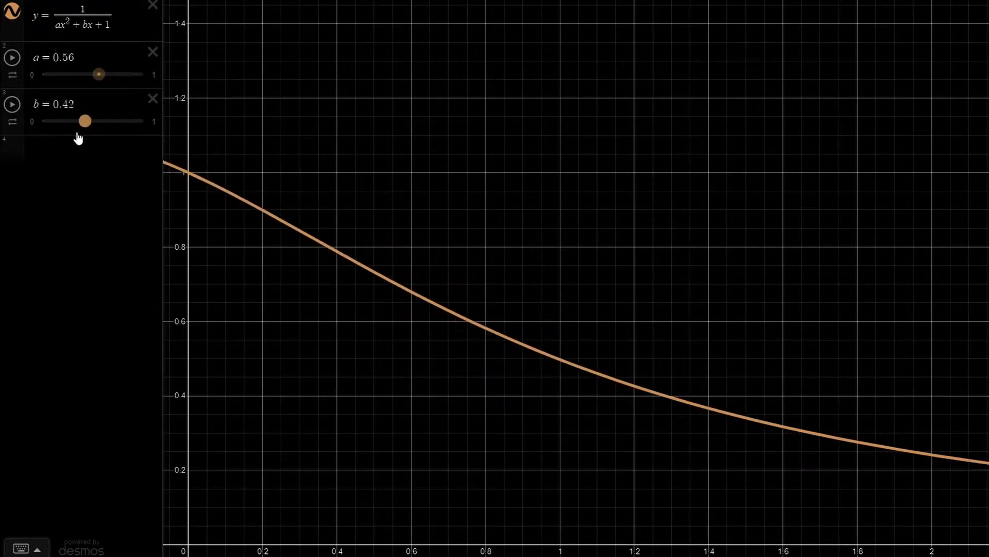
pyautogui.moveTo(111, 135); pyautogui.dragTo(49, 136)
pyautogui.moveTo(99, 75); pyautogui.dragTo(121, 89)
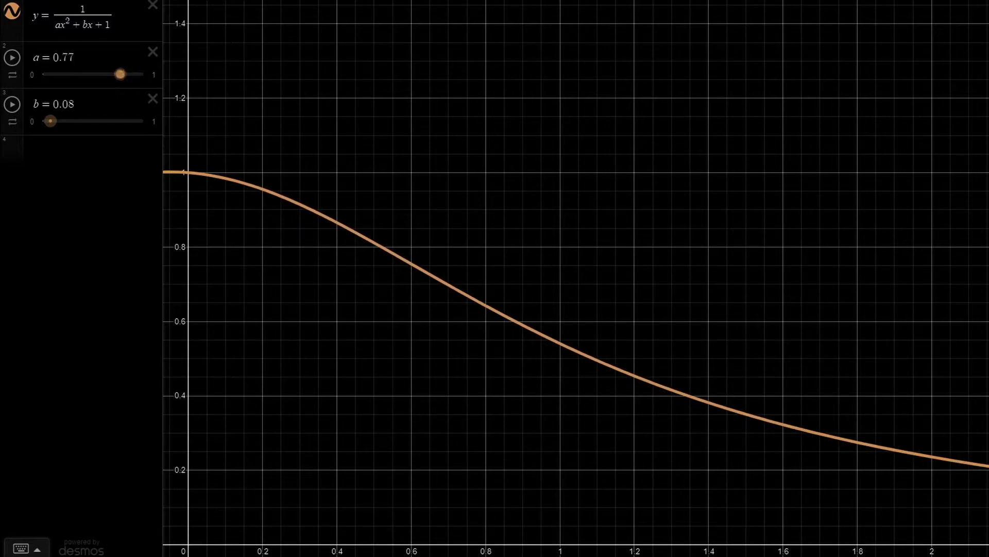
pyautogui.moveTo(120, 89)
pyautogui.mouseDown()
pyautogui.moveTo(134, 91)
pyautogui.moveTo(94, 94)
pyautogui.mouseUp()
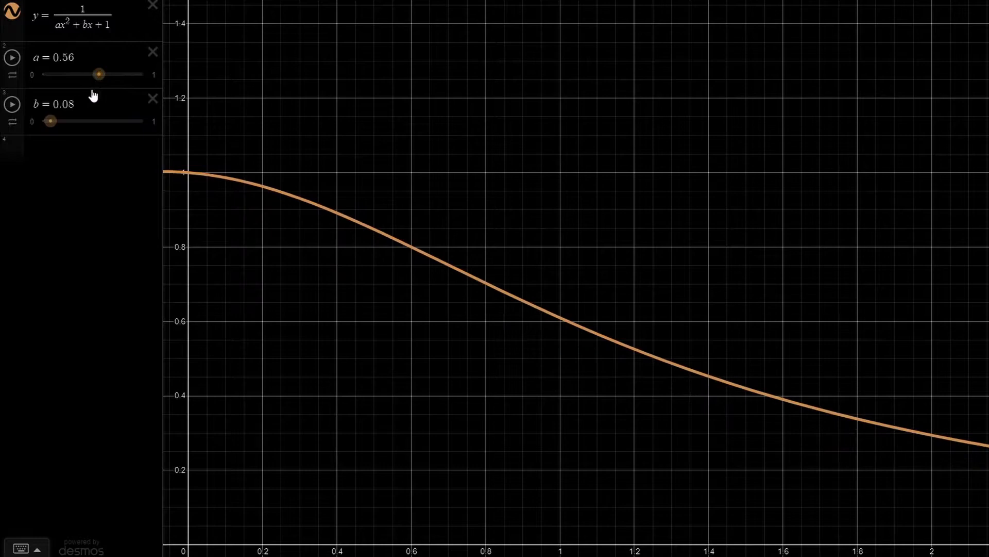
pyautogui.moveTo(51, 138)
pyautogui.mouseDown()
pyautogui.moveTo(112, 127)
pyautogui.moveTo(38, 132)
pyautogui.moveTo(132, 122)
pyautogui.mouseUp()
pyautogui.moveTo(99, 73); pyautogui.dragTo(126, 95)
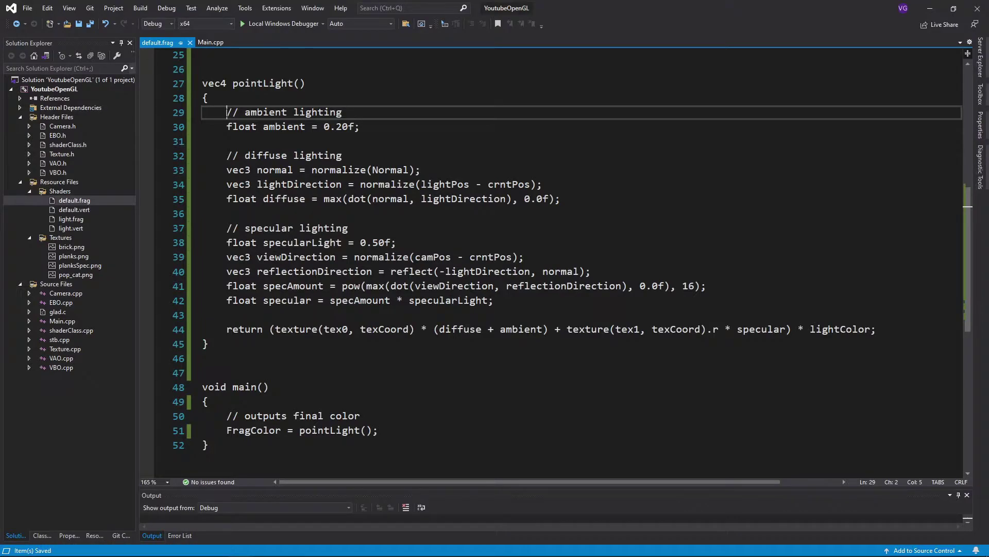
# Declare lightVec, dist, a = 3.0, b = 0.7 and inten at the top of pointLight, then save.
pyautogui.press('space')
pyautogui.press('BackSpace')
pyautogui.press('Return')
pyautogui.press('Return')
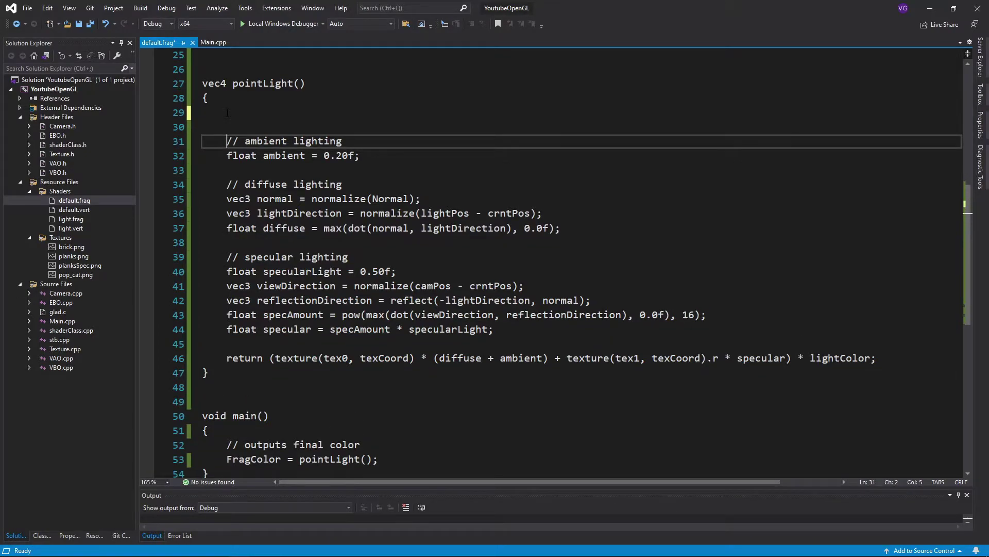
pyautogui.click(226, 112)
pyautogui.write('ve')
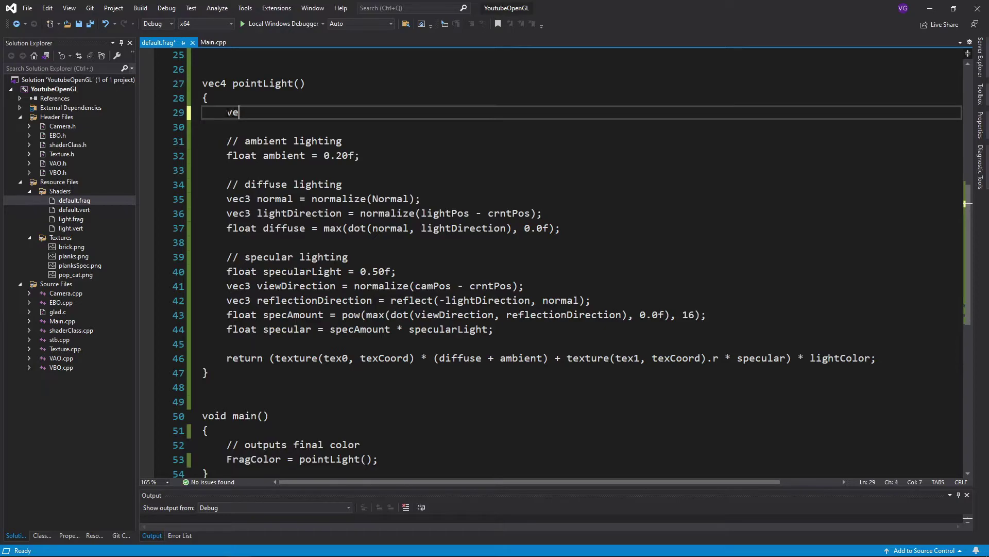
pyautogui.write('c3')
pyautogui.write(' lightV')
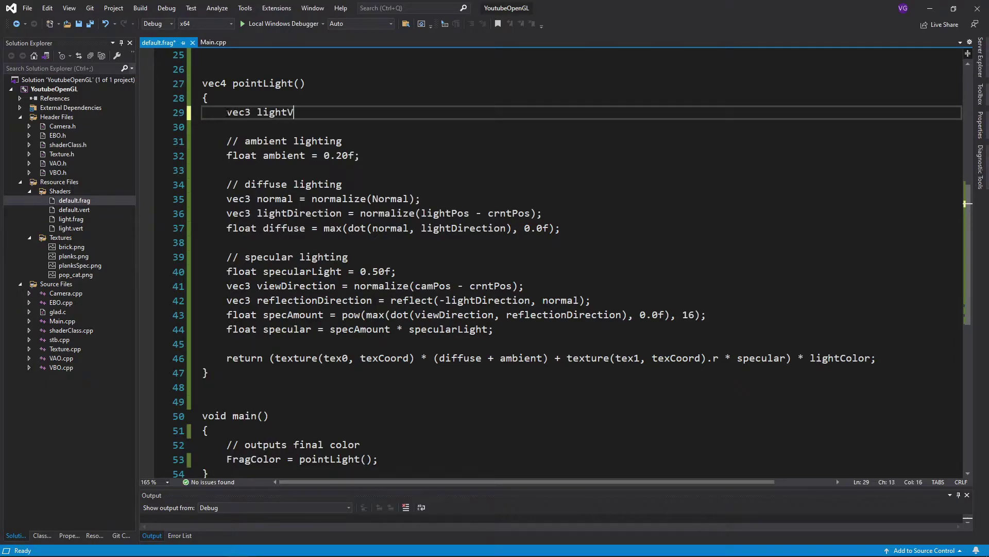
pyautogui.write('ec = lightPos -')
pyautogui.write(' crntPos;')
pyautogui.press('Return')
pyautogui.write('float ')
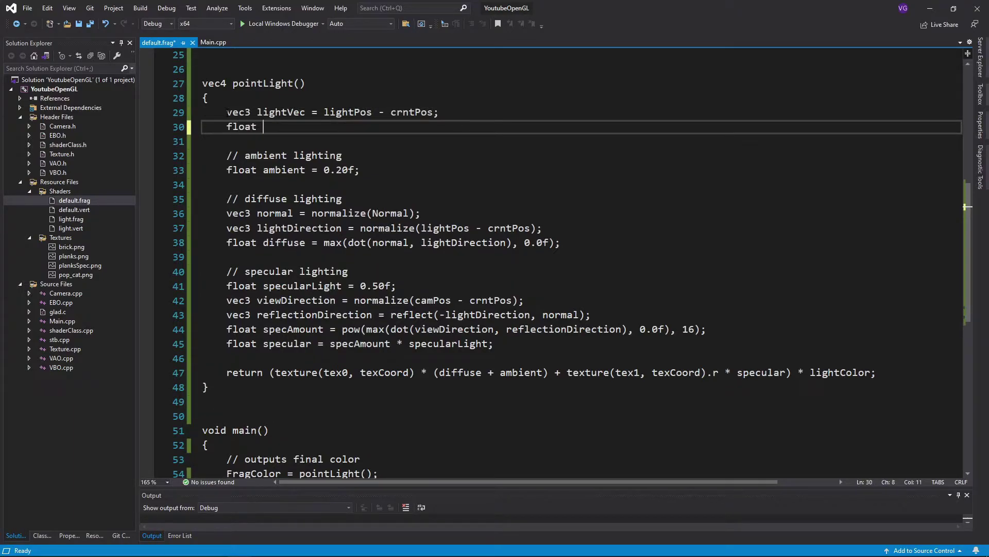
pyautogui.write('dist = length(ligh')
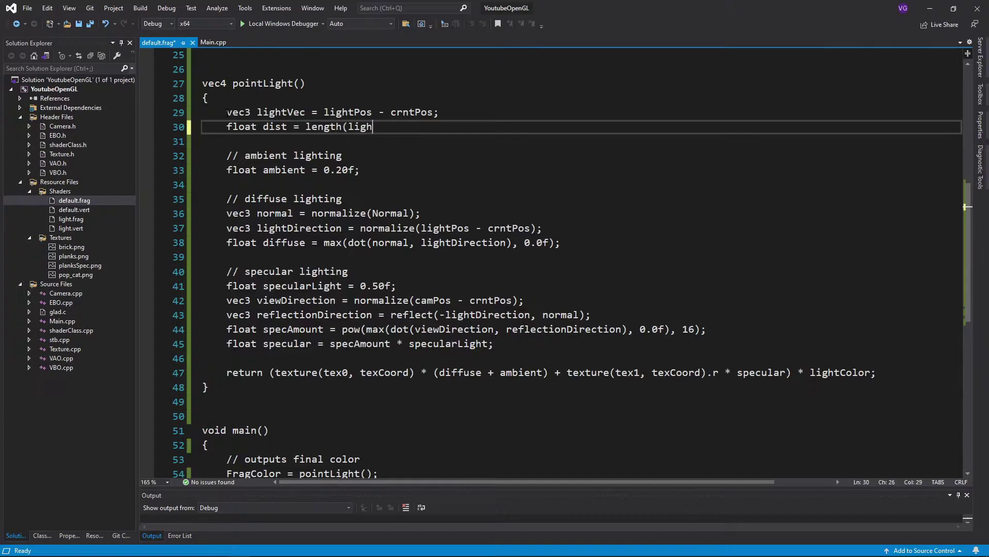
pyautogui.write('tVec);')
pyautogui.press('Return')
pyautogui.write('float a = 3.0; float b = 0.7; float inten = 1.0f / (a')
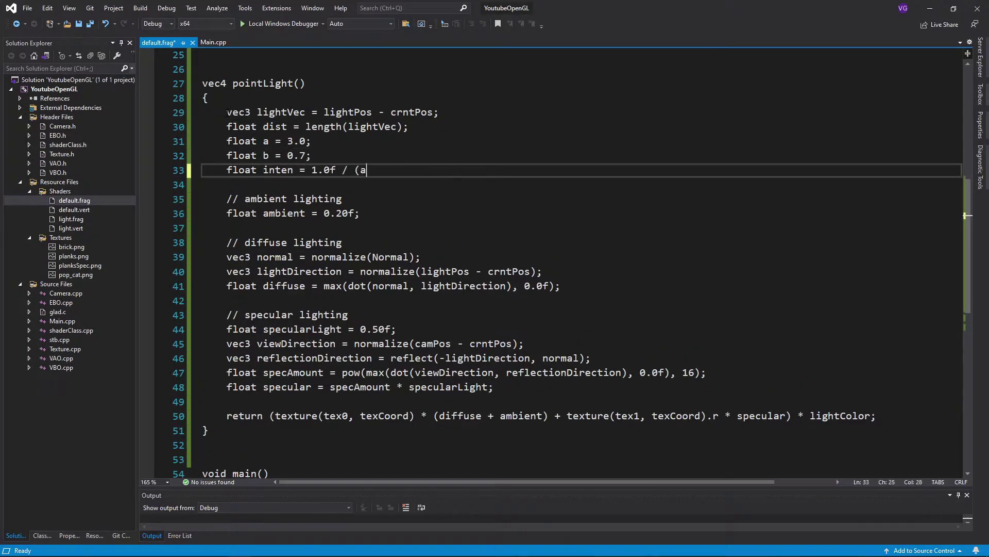
pyautogui.write(' * dist * dist + b * dist + 1.0f);')
pyautogui.hotkey('ctrl', 's')
# Replace the old light direction expression on line 40 with lightVec.
pyautogui.click(288, 112)
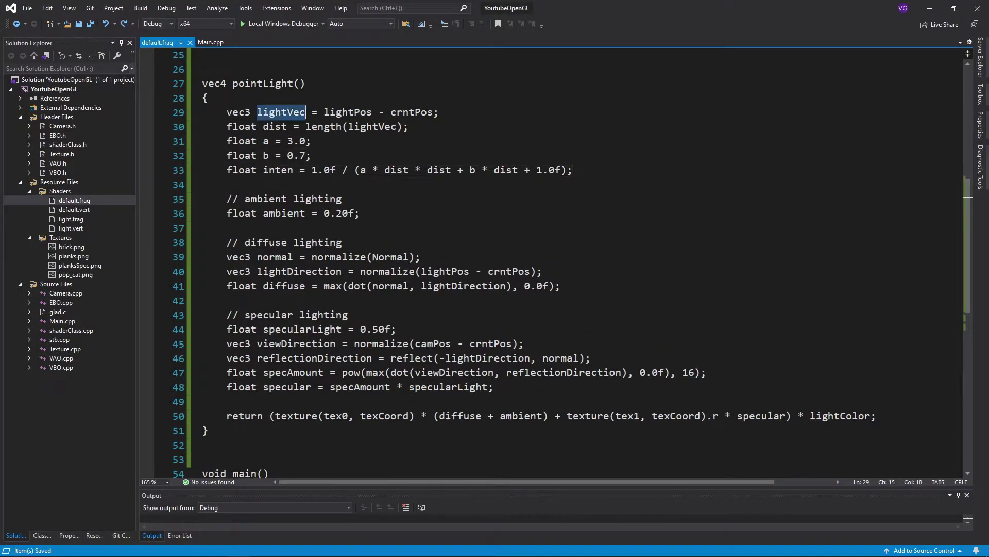
pyautogui.hotkey('ctrl', 'c')
pyautogui.moveTo(421, 271); pyautogui.dragTo(539, 272)
pyautogui.hotkey('ctrl', 'v')
pyautogui.click(786, 415)
pyautogui.write('* inten')
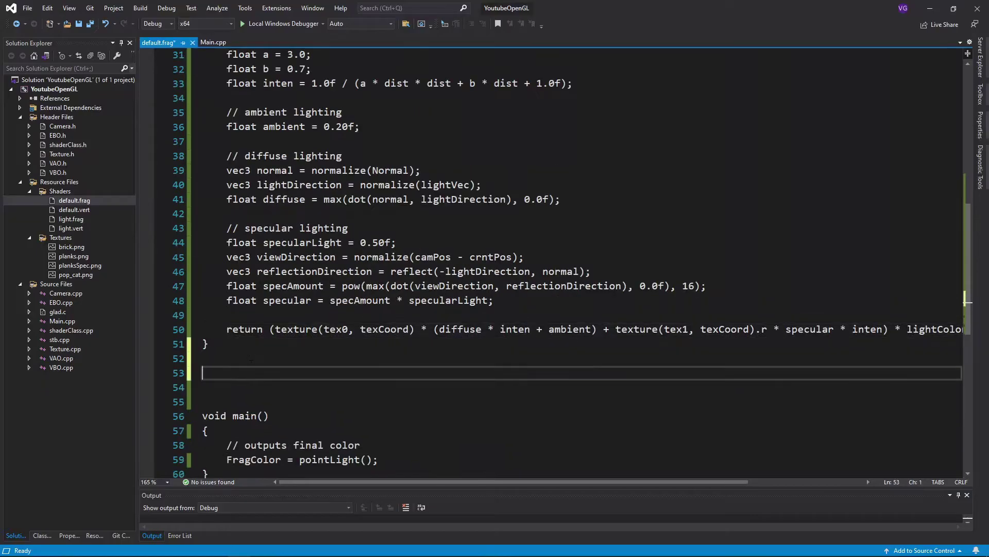
pyautogui.write('vec4 direcLight(')
# Fill direcLight with pointLight's body minus attenuation, using direction vec3(1.0f, 1.0f, 0.0f).
pyautogui.press('Return')
pyautogui.write('{')
pyautogui.press('Return')
pyautogui.scroll(2, 541, 310)
pyautogui.hotkey('ctrl', 'v')
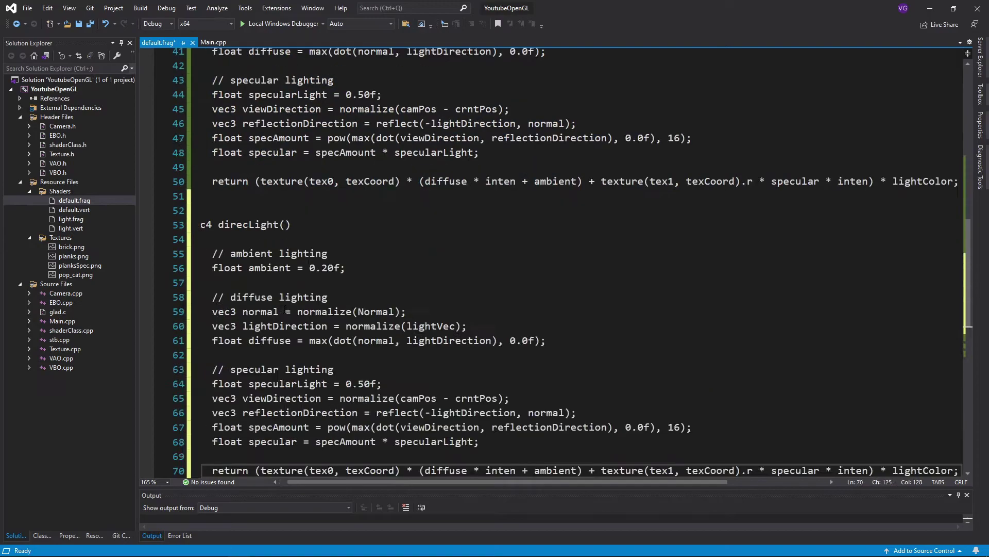
pyautogui.press('BackSpace')
pyautogui.press('BackSpace')
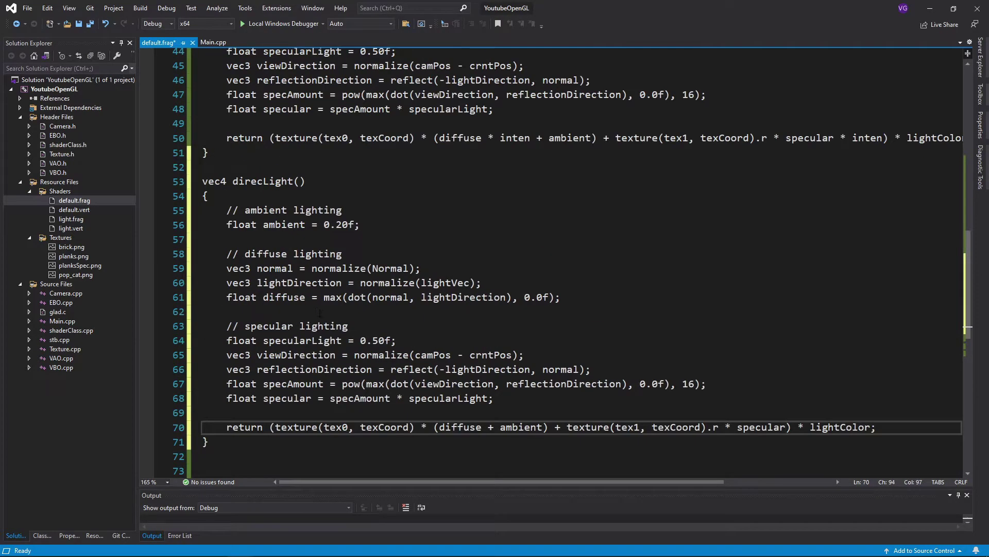
pyautogui.click(360, 284)
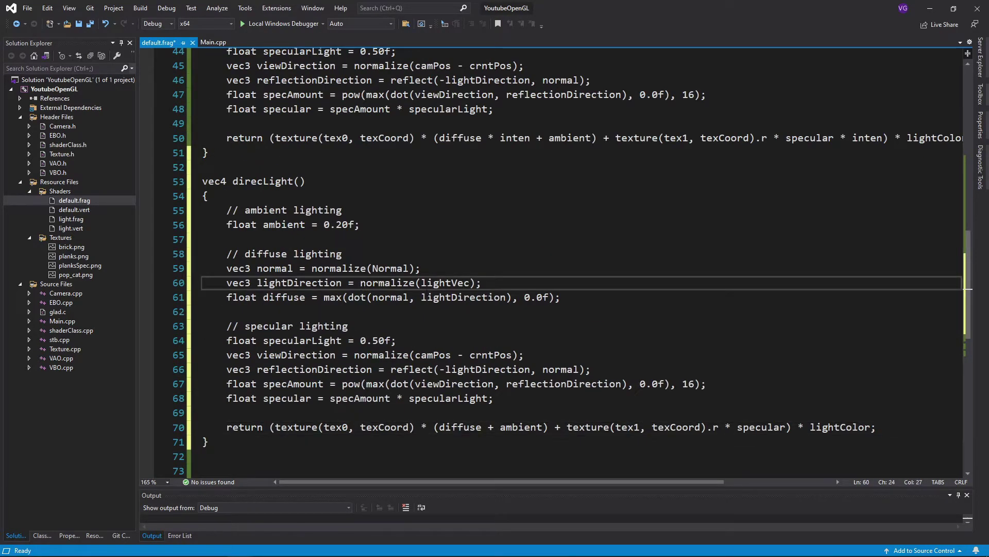
pyautogui.doubleClick(445, 283)
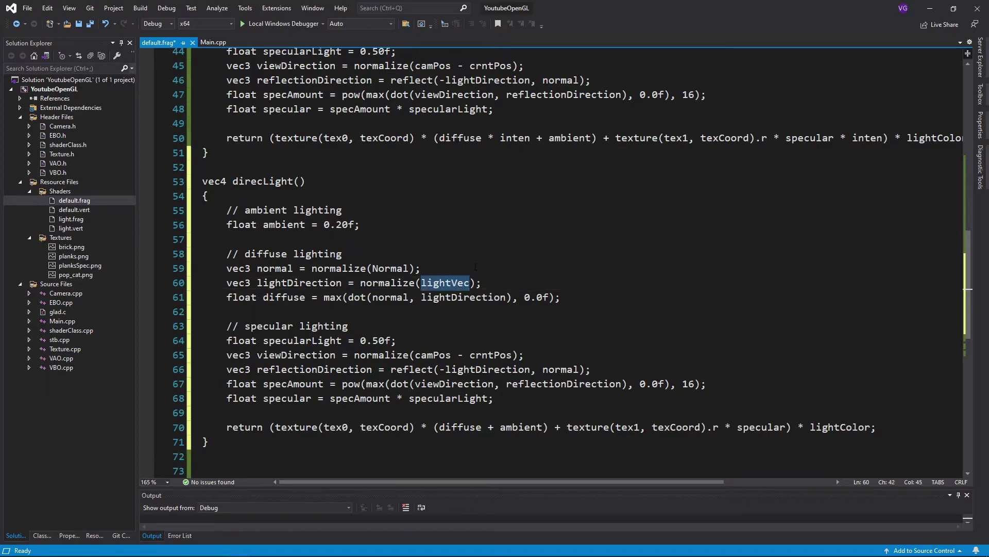
pyautogui.write('vec3')
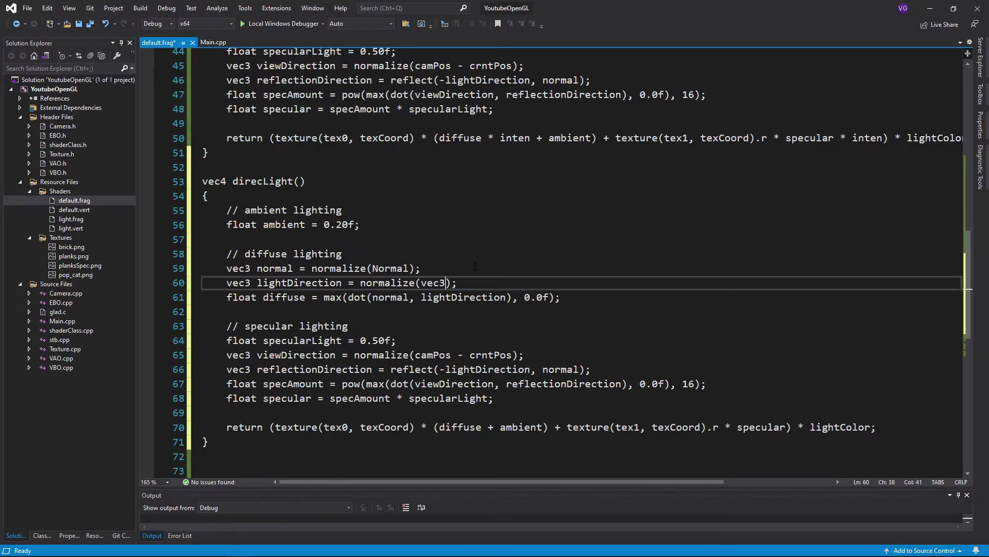
pyautogui.write('(1')
pyautogui.write('.0f, 1.0f')
pyautogui.write(', 0.0f')
pyautogui.scroll(-1, 475, 265)
pyautogui.scroll(-1, 475, 266)
pyautogui.scroll(-1, 476, 265)
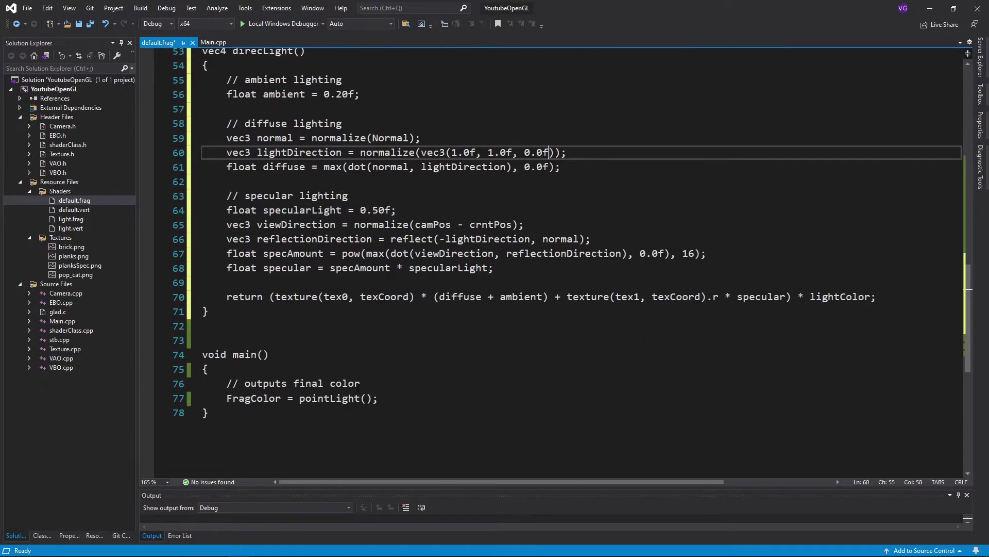
# Make main output direcLight() and run the app to view the directional lighting.
pyautogui.moveTo(330, 399); pyautogui.dragTo(300, 398)
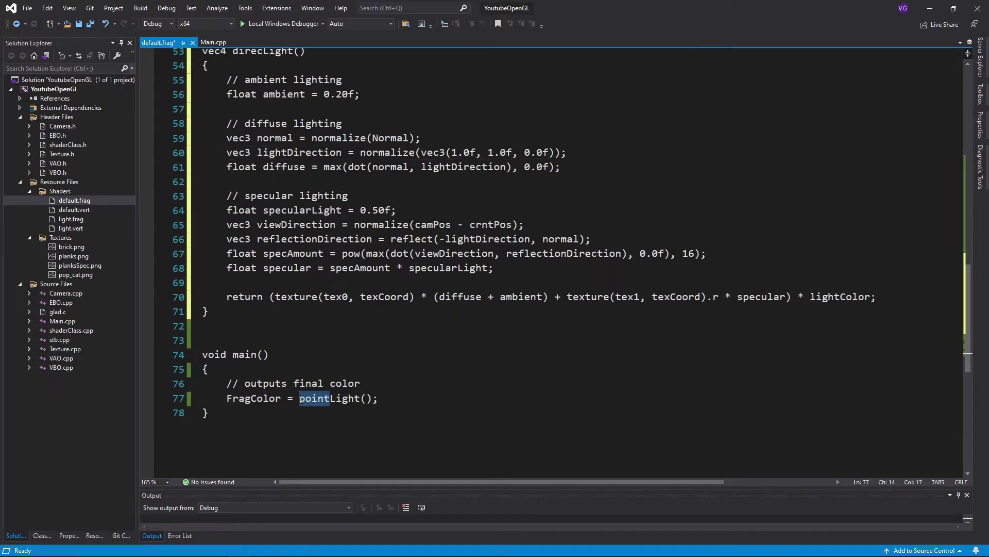
pyautogui.write('direc')
pyautogui.click(389, 395)
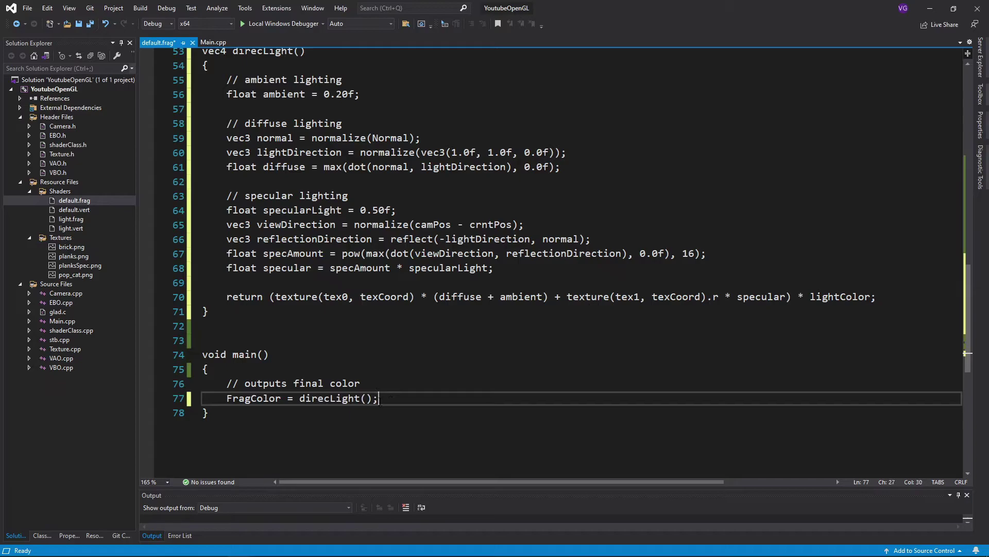
pyautogui.click(284, 23)
# Declare outerCone = 0.90f and innerCone = 0.95f at the top of spotLight.
pyautogui.moveTo(304, 221); pyautogui.dragTo(223, 236)
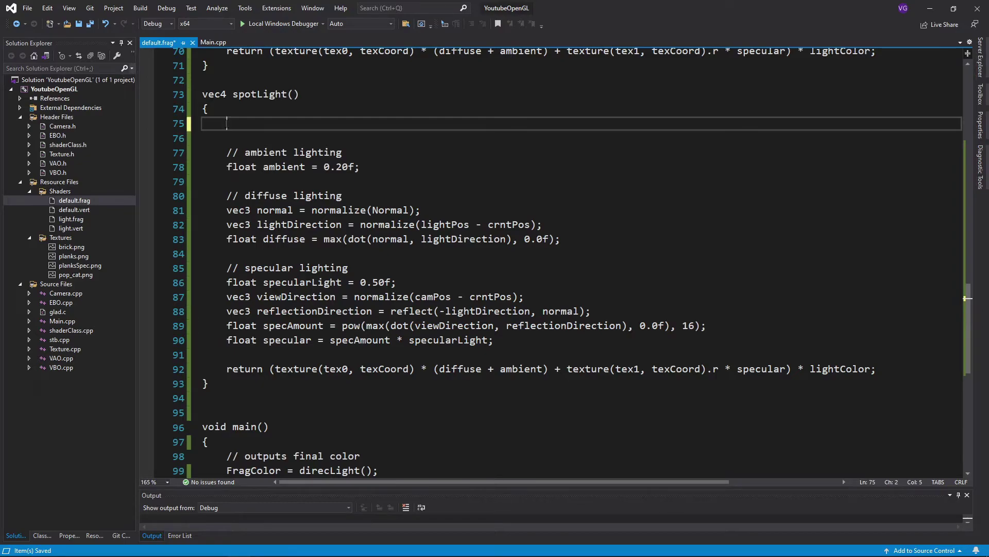
pyautogui.write('float outerCone = 0.9')
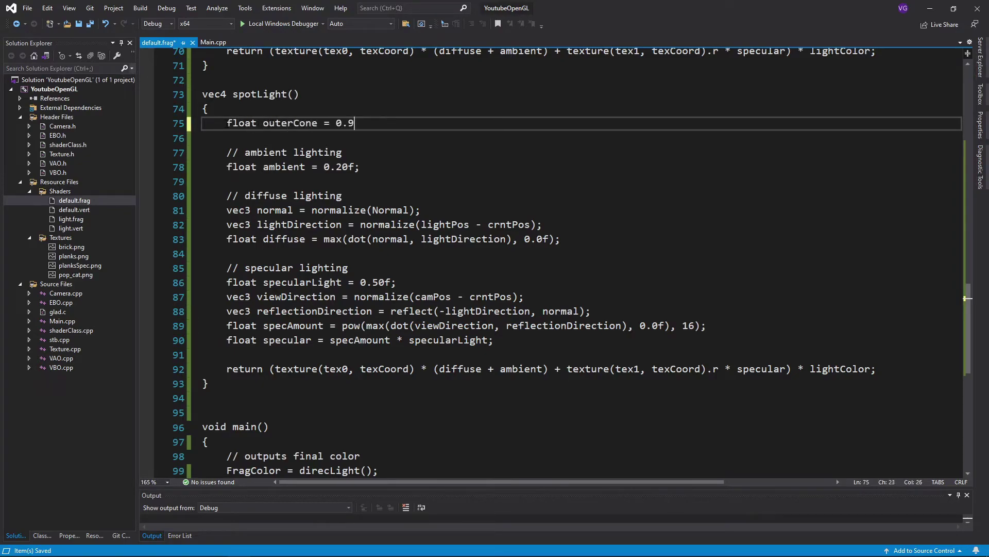
pyautogui.write('0f;')
pyautogui.press('Return')
pyautogui.write('float innerCone = 0.95f;')
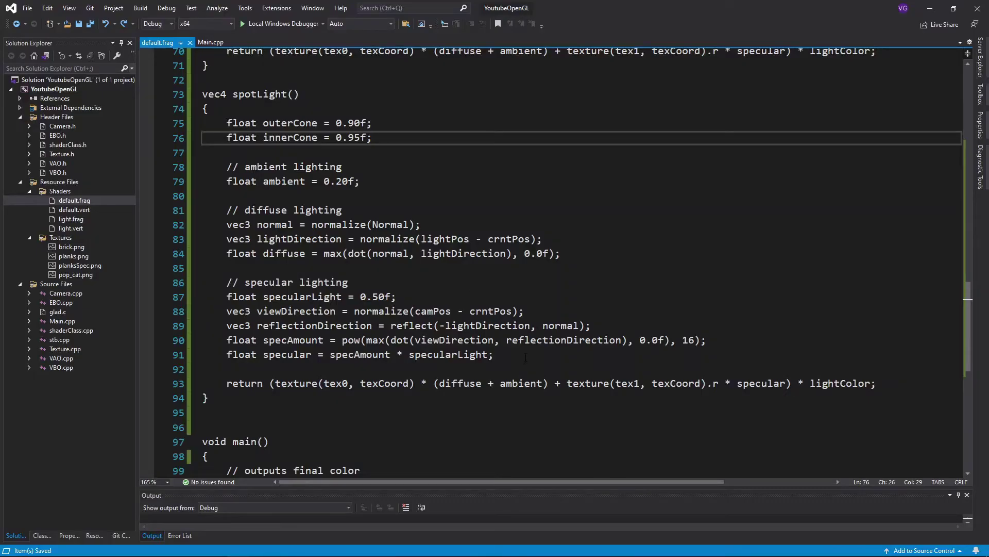
# Add the angle and clamped inten calculations to spotLight after the specular term.
pyautogui.click(526, 356)
pyautogui.press('Return')
pyautogui.press('Return')
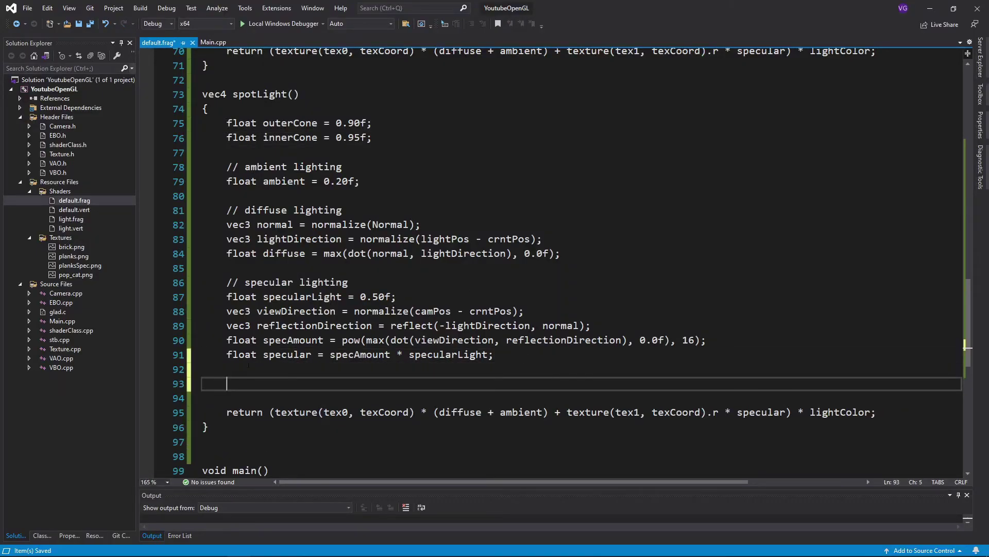
pyautogui.hotkey('ctrl', 's')
pyautogui.write('floa')
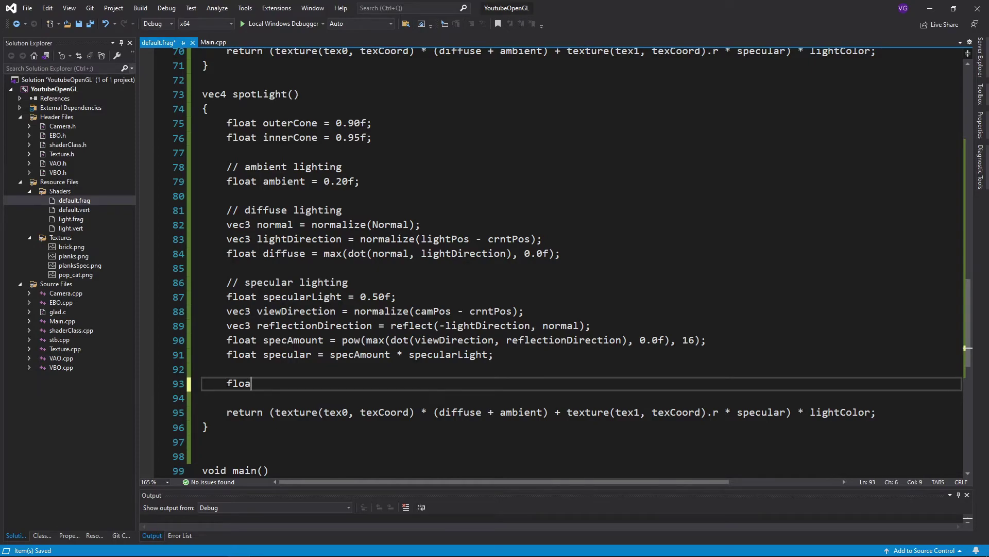
pyautogui.write('t angle = dot(ve')
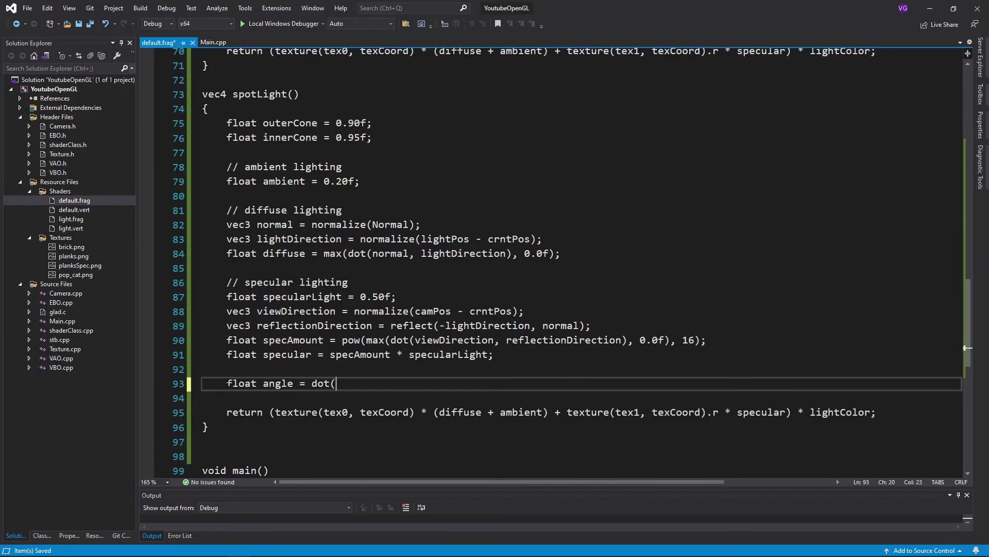
pyautogui.write('c3(0.0f, -')
pyautogui.write('1.0f, 0.0f), ')
pyautogui.write('-lightDirecti')
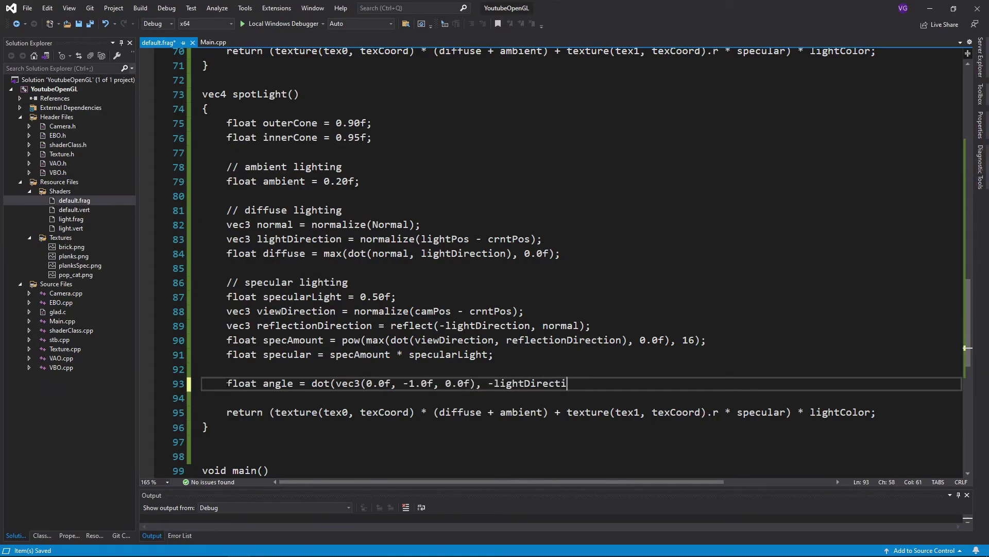
pyautogui.write('on);')
pyautogui.press('Return')
pyautogui.write('float inten = ')
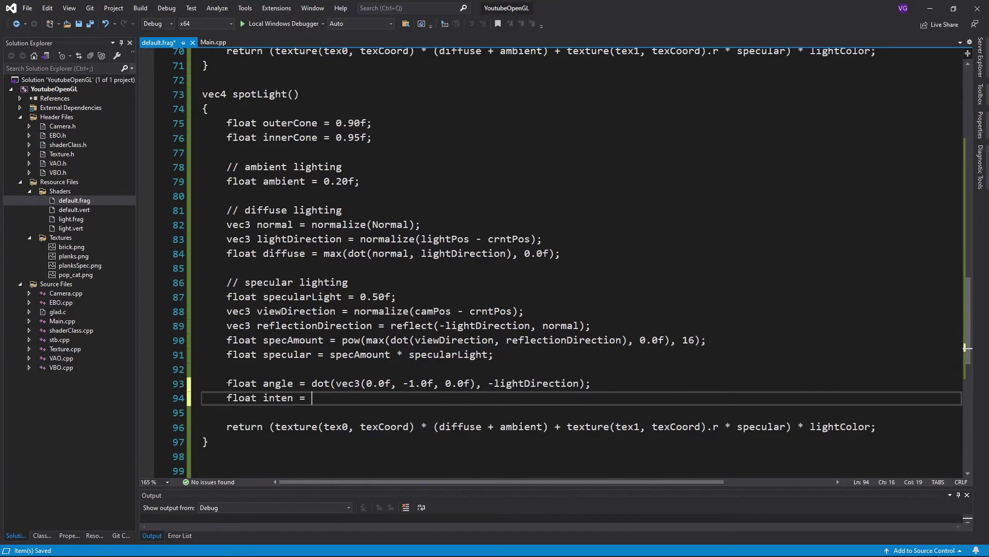
pyautogui.write('clamp((angle - outerC')
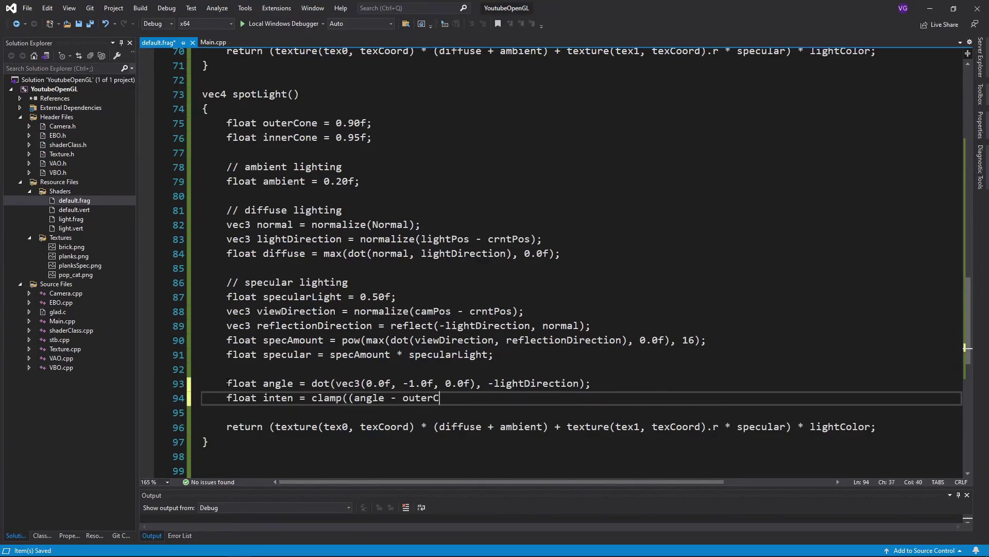
pyautogui.write('one) / (innerCone - ou')
pyautogui.write('terCone), 0.0f, 1.0f)')
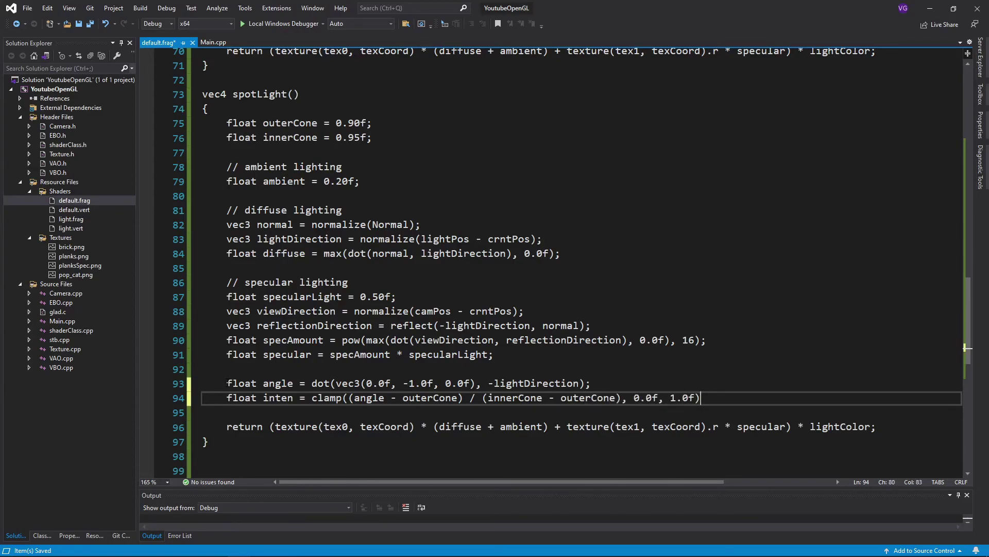
pyautogui.write(';')
# Scale diffuse and specular by inten, output spotLight() from main, and run to see the spotlight.
pyautogui.click(785, 427)
pyautogui.write('* inten')
pyautogui.click(495, 427)
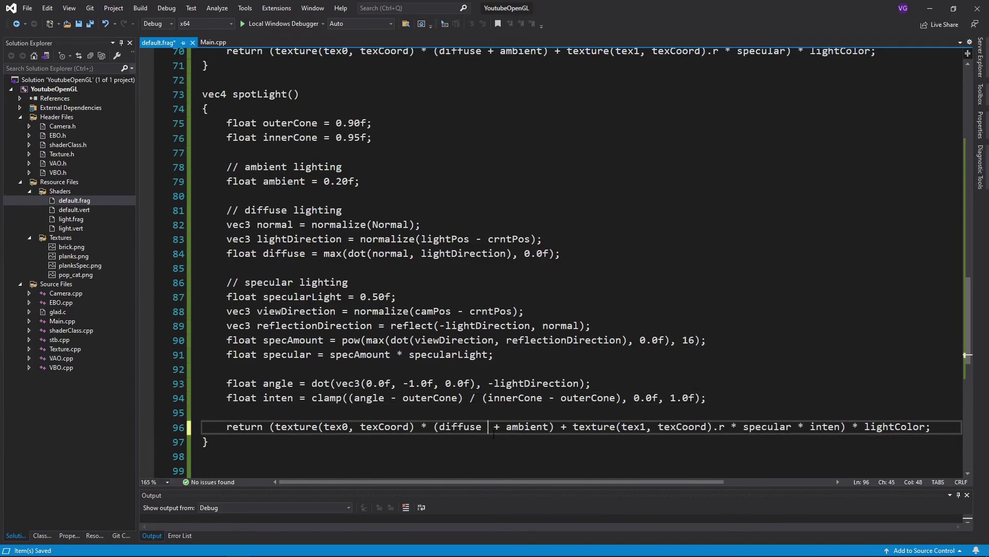
pyautogui.write('* inten')
pyautogui.scroll(-4, 502, 427)
pyautogui.moveTo(331, 354); pyautogui.dragTo(300, 355)
pyautogui.write('spot')
pyautogui.press('End')
pyautogui.press('F5')
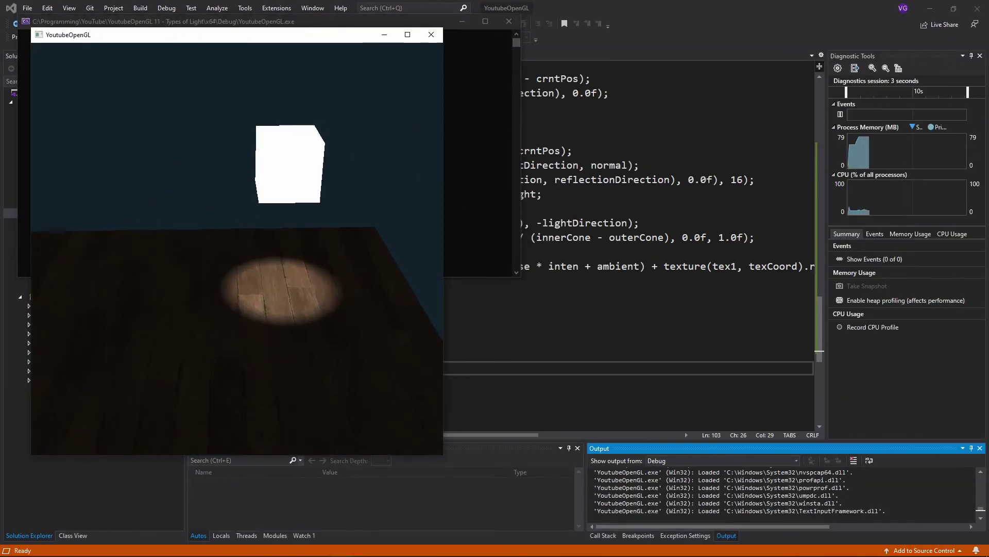
pyautogui.moveTo(237, 249); pyautogui.dragTo(243, 243)
pyautogui.hotkey('alt', 'F4')
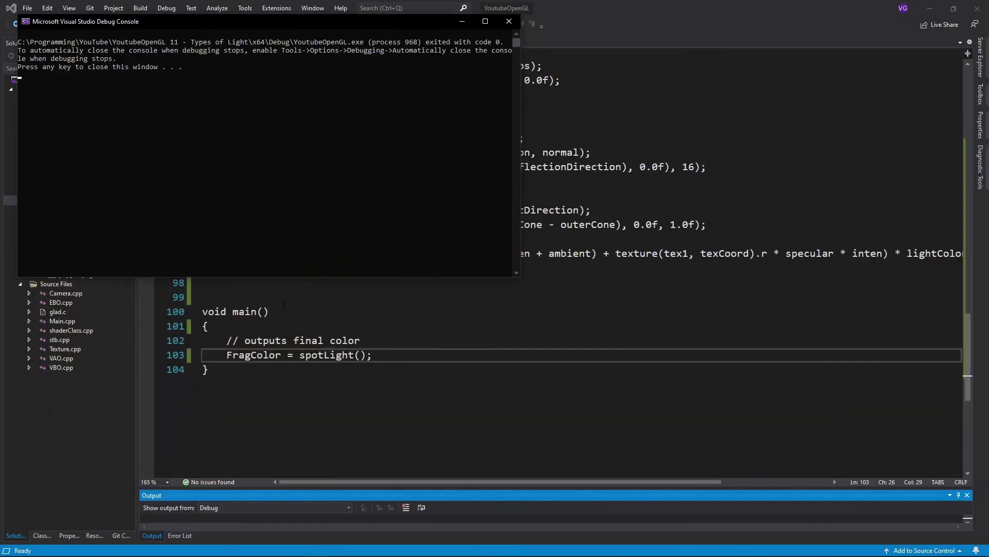
# Add comments in pointLight explaining the shared lightVec and the distance falloff controls.
pyautogui.press('Return')
pyautogui.scroll(20, 300, 186)
pyautogui.click(300, 185)
pyautogui.press('Return')
pyautogui.write('// used in tw')
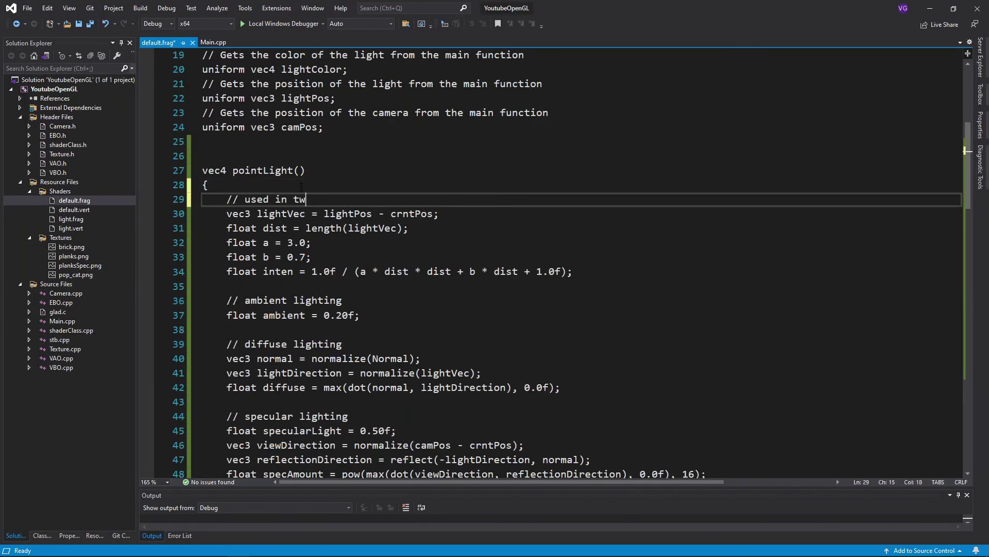
pyautogui.write('o variables so I calculate it here to not have to do it twice')
pyautogui.press('Down')
pyautogui.press('Return')
pyautogui.press('Return')
pyautogui.write('// controls')
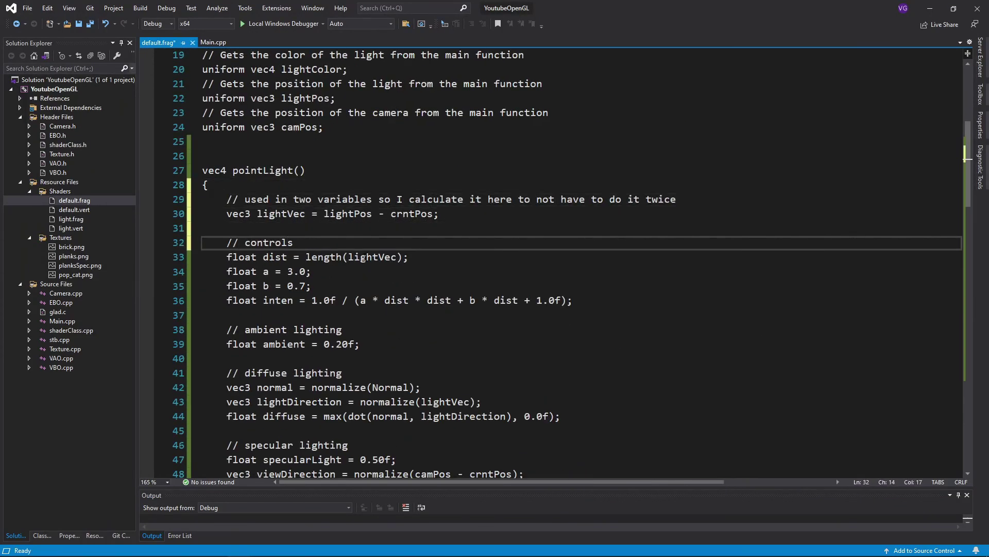
pyautogui.hotkey('ctrl', 'BackSpace')
pyautogui.write('ensity of light with respect to distance')
pyautogui.scroll(-11, 341, 157)
pyautogui.scroll(-6, 341, 157)
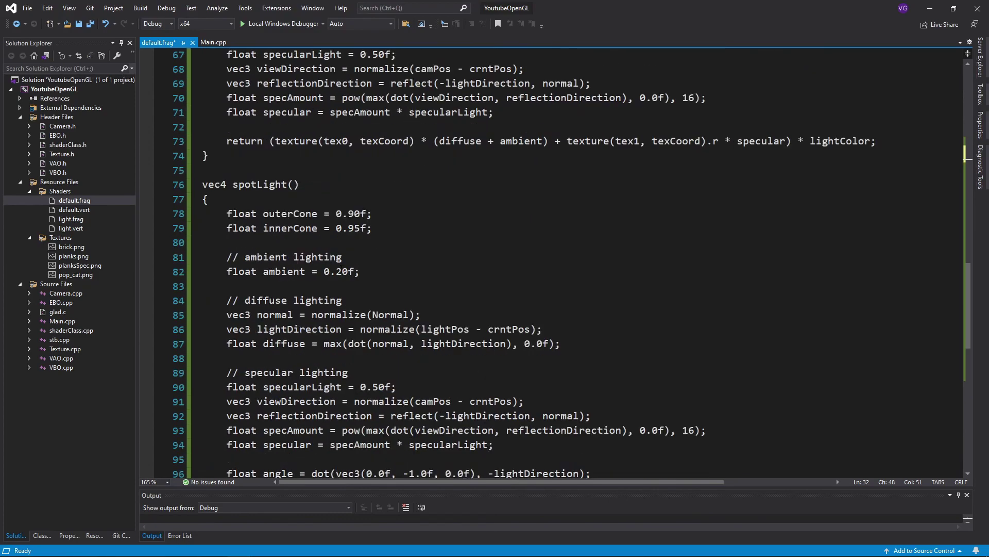
# Comment spotLight's cone limits as controlling lit area size, and explain the angle calculation.
pyautogui.click(340, 155)
pyautogui.press('Return')
pyautogui.write('// controls how big the area that is lit up is')
pyautogui.scroll(-2, 324, 256)
pyautogui.click(307, 344)
pyautogui.press('Return')
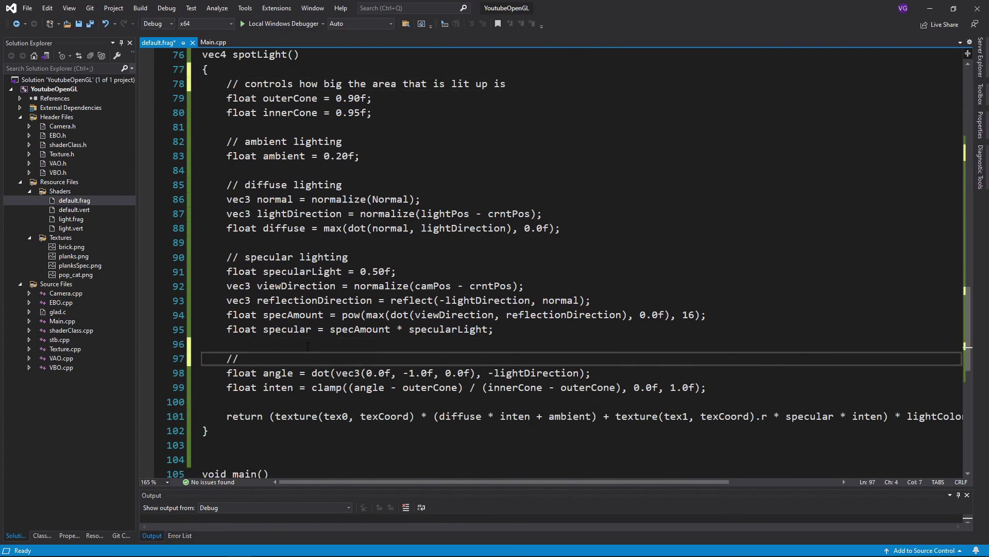